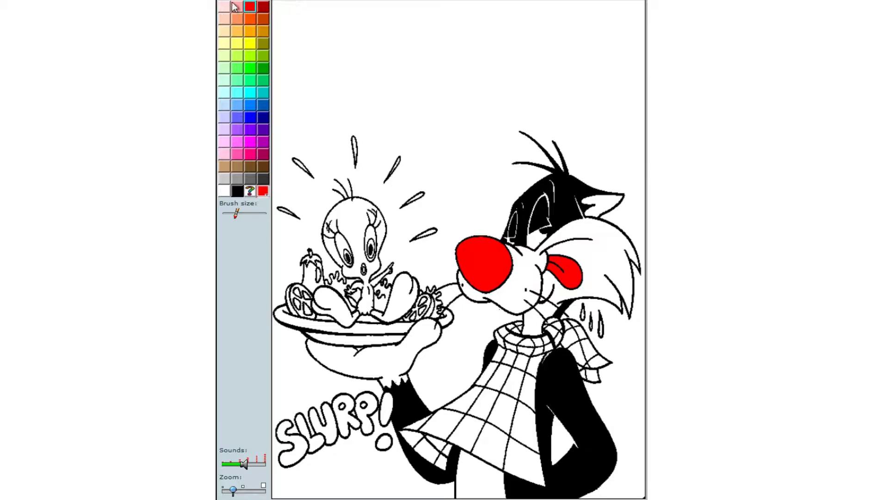
# - Fill the inside of the cat's ear with light pink
pyautogui.click(602, 200)
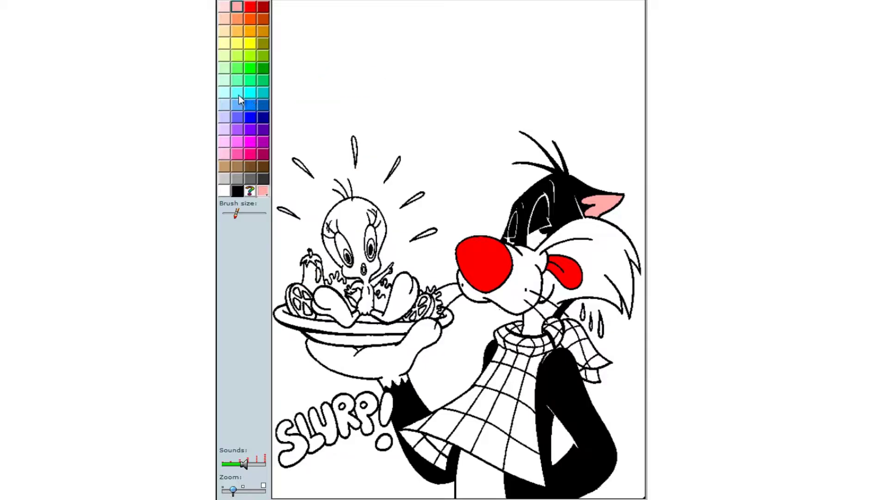
pyautogui.click(237, 91)
pyautogui.click(296, 161)
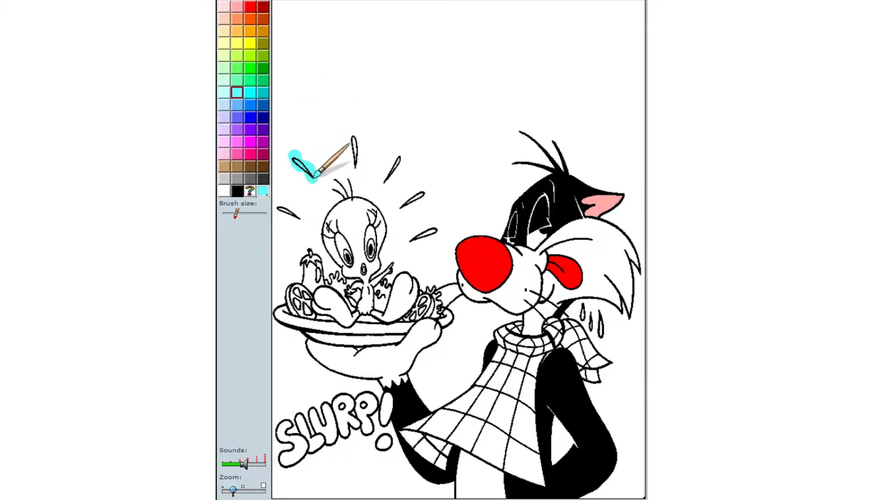
pyautogui.click(263, 104)
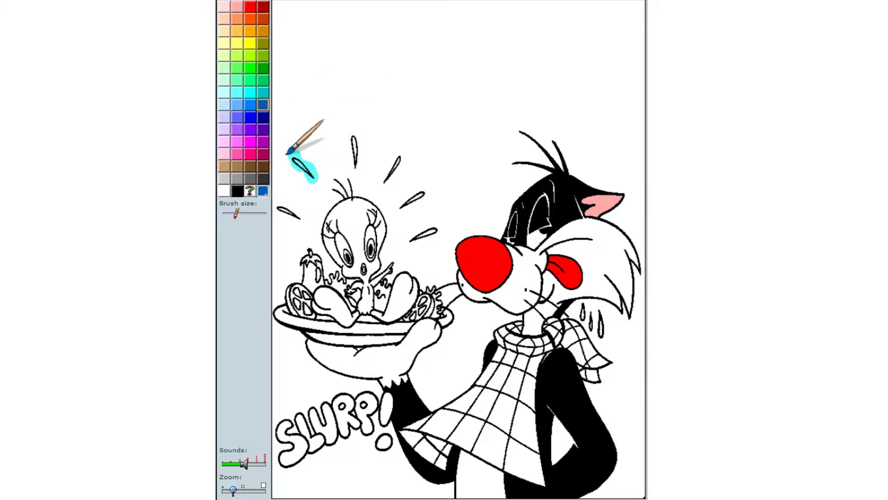
# - Paint the six drops around the bird's head and the three drops behind the cat's neck light blue
pyautogui.click(237, 105)
pyautogui.click(299, 163)
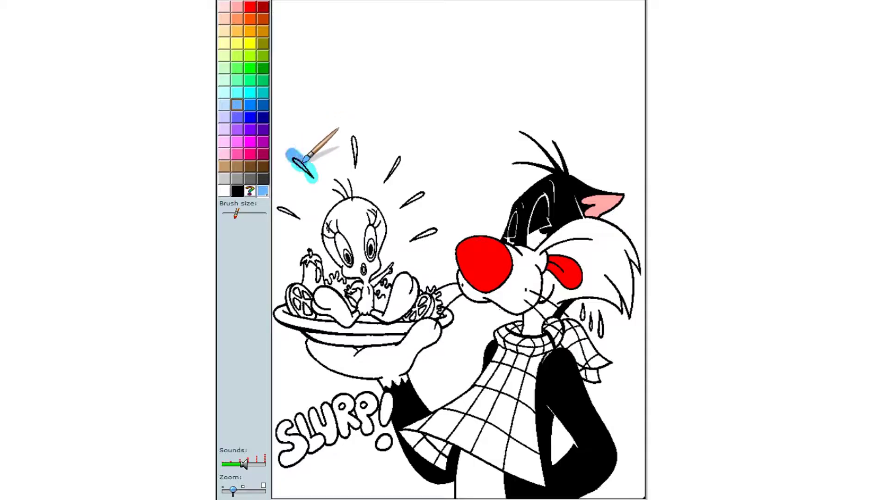
pyautogui.click(289, 211)
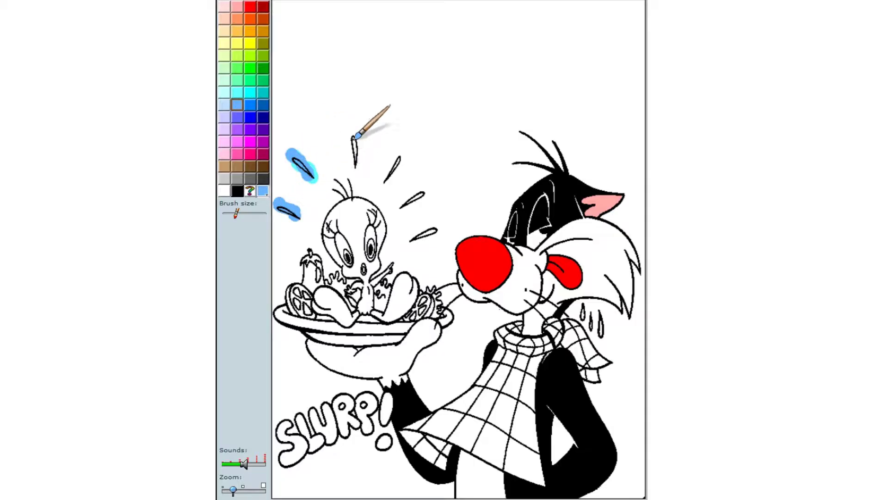
pyautogui.click(356, 157)
pyautogui.click(393, 168)
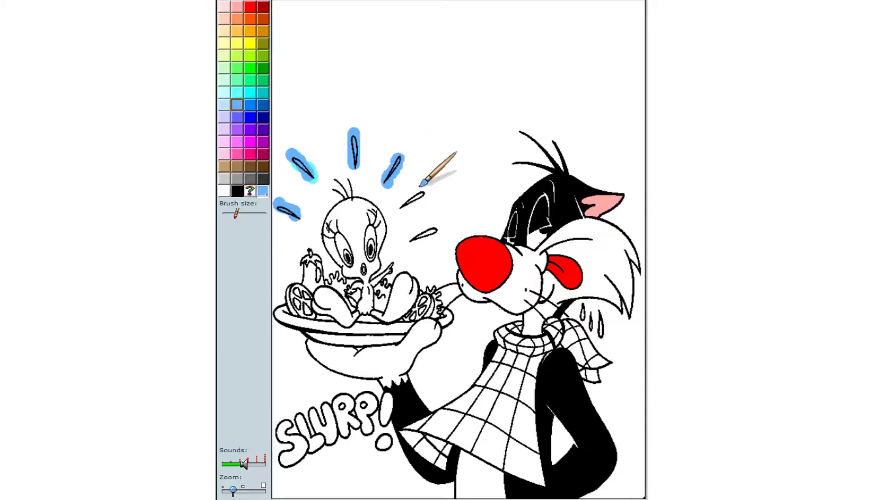
pyautogui.click(402, 206)
pyautogui.click(422, 234)
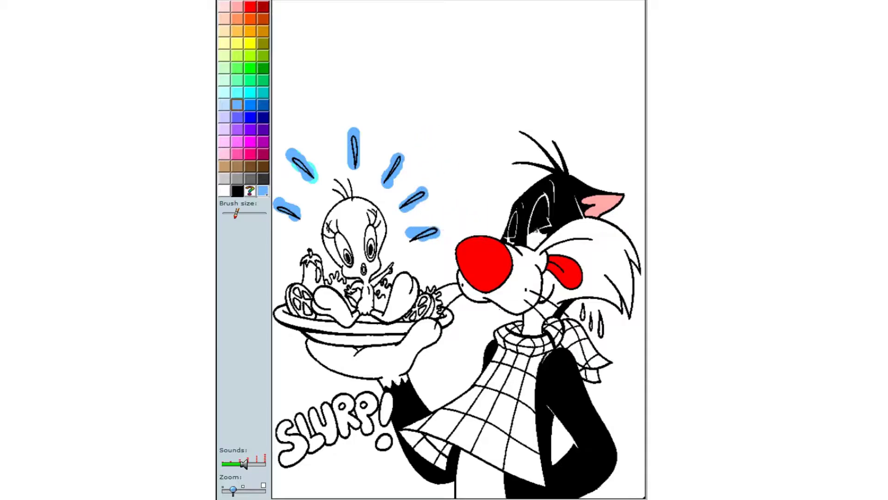
pyautogui.click(604, 323)
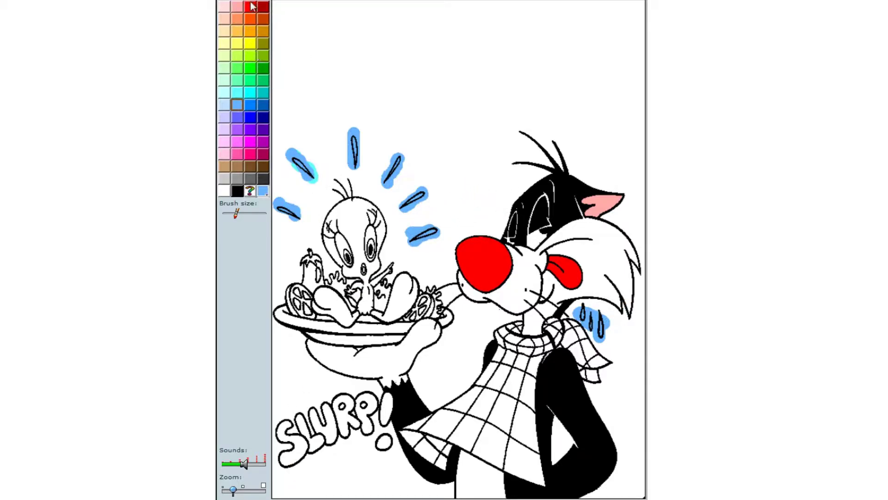
# - Color alternating checks in the lower rows of the cat's scarf front red
pyautogui.click(416, 422)
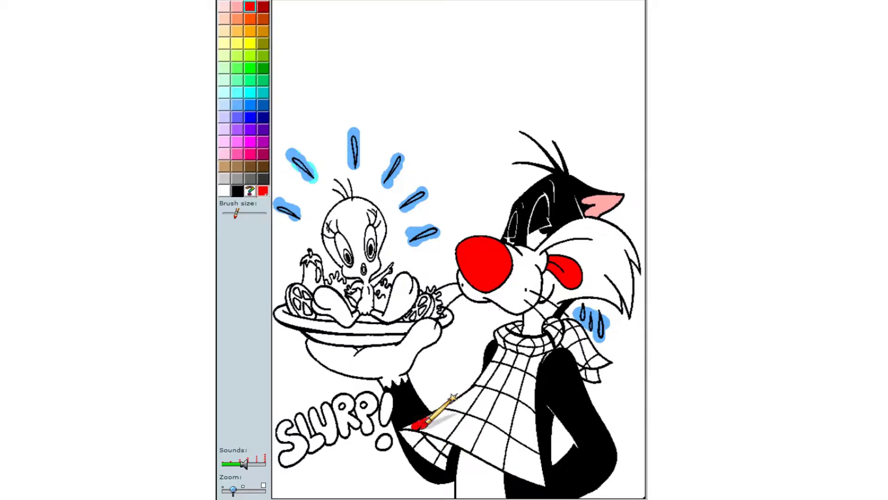
pyautogui.click(462, 399)
pyautogui.click(465, 433)
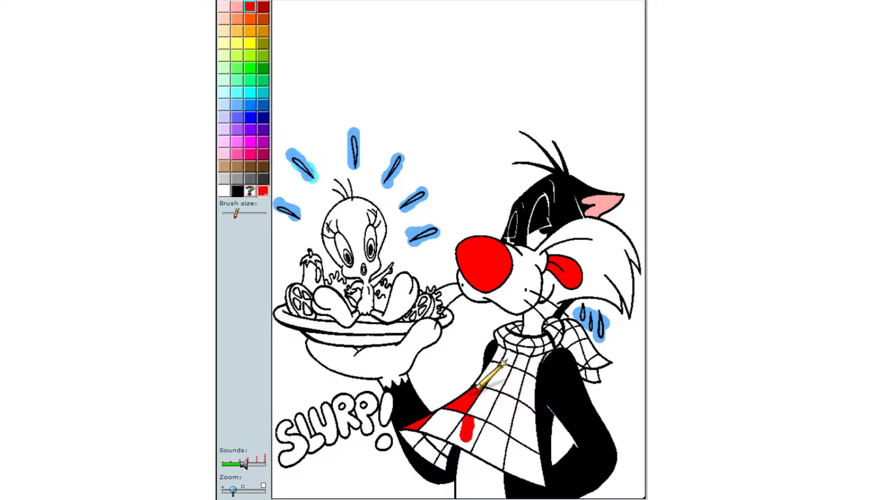
pyautogui.click(482, 411)
pyautogui.click(504, 409)
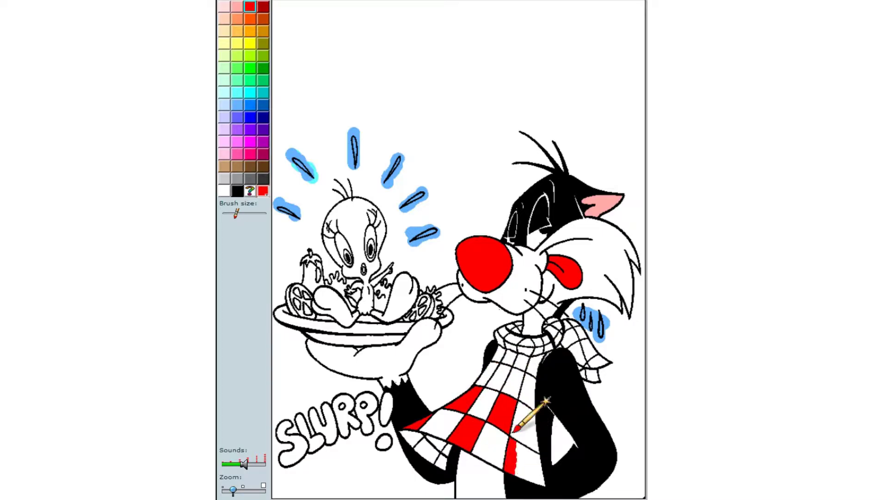
pyautogui.click(520, 462)
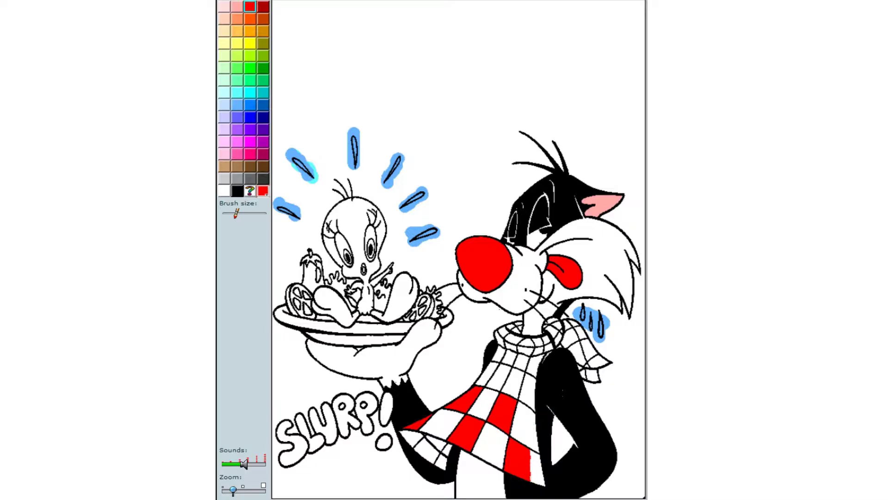
# - Continue the red checkerboard on the scarf's upper front rows, the wrap around the neck and the loose end behind the shoulder
pyautogui.click(531, 371)
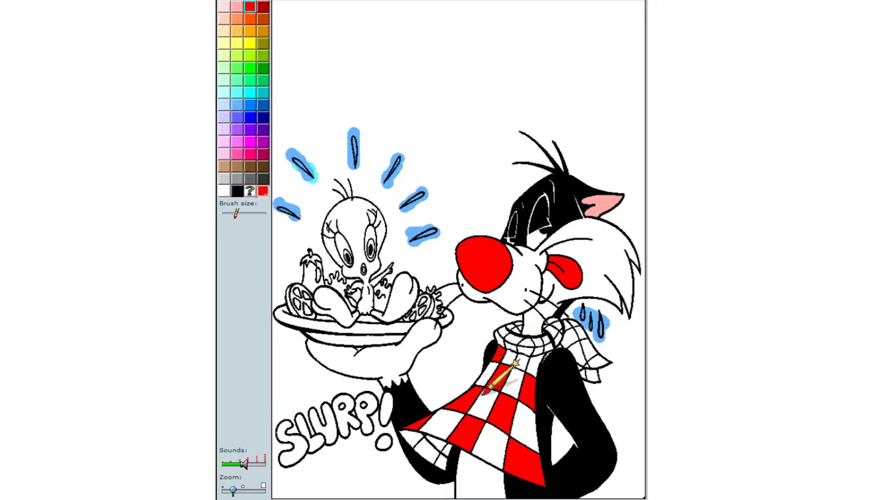
pyautogui.click(512, 373)
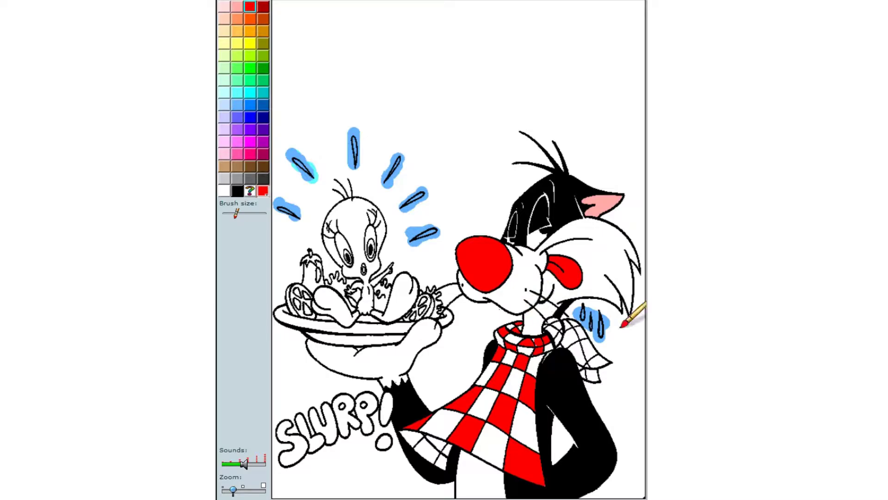
pyautogui.click(594, 373)
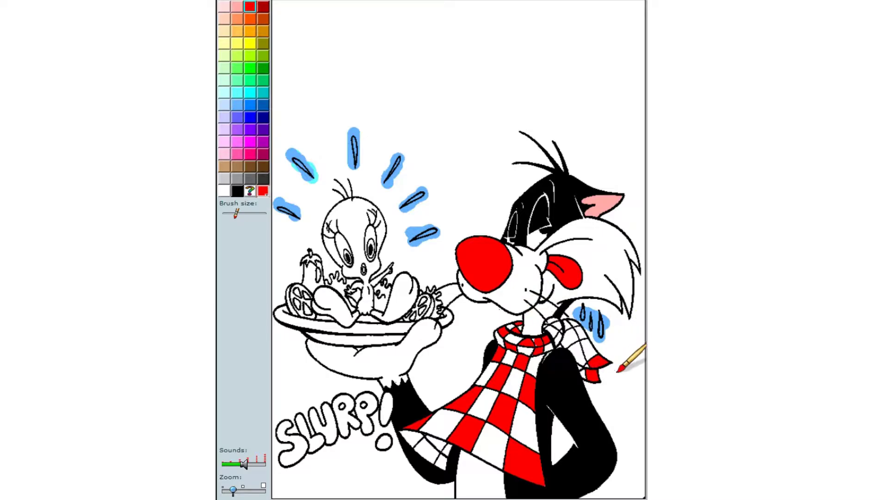
pyautogui.click(582, 354)
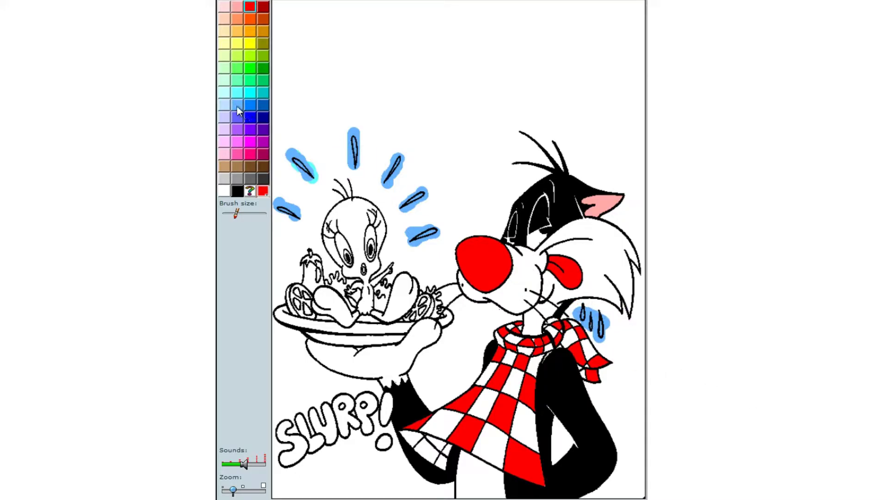
# - Fill the remaining white checks of the scarf's front, neck wrap and loose end with light blue
pyautogui.click(439, 424)
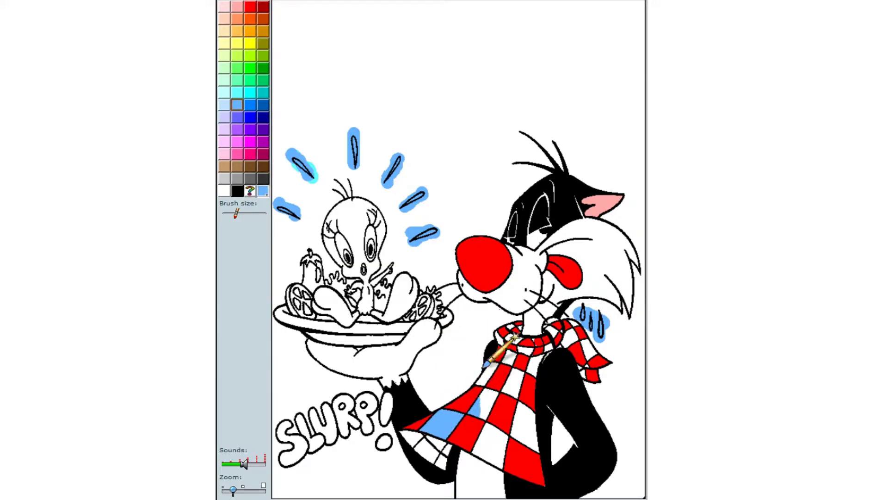
pyautogui.click(487, 403)
pyautogui.click(511, 377)
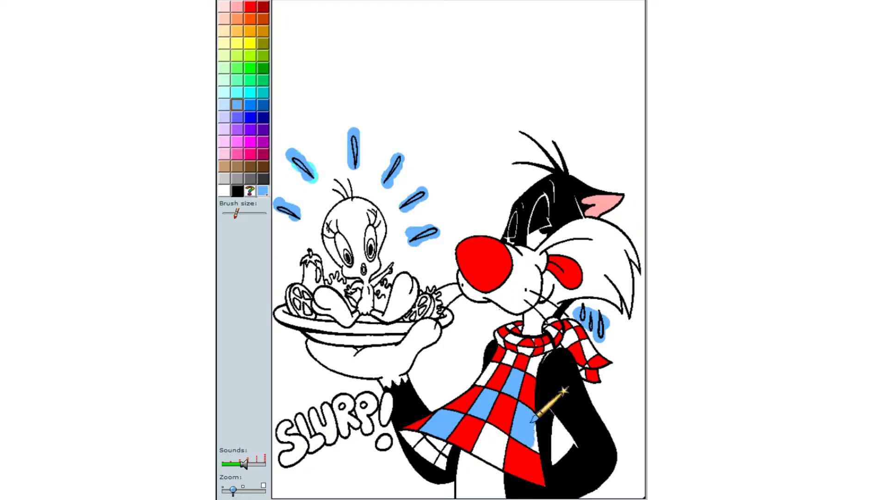
pyautogui.click(517, 442)
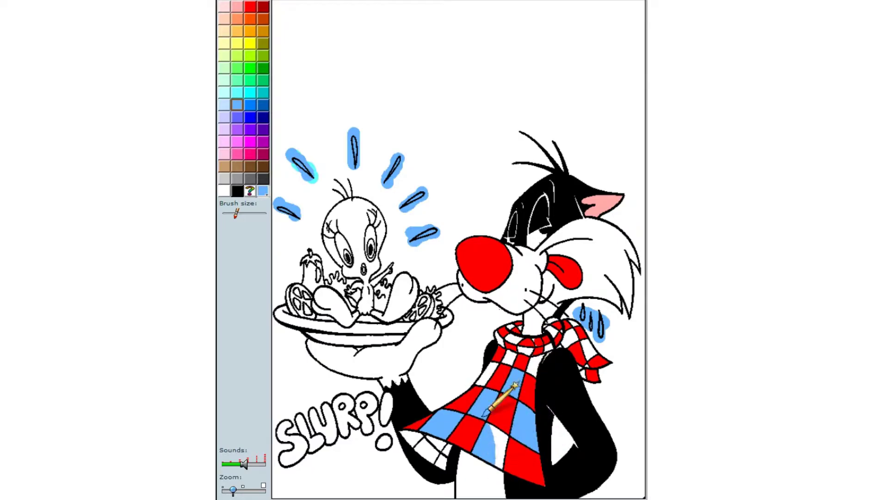
pyautogui.click(499, 439)
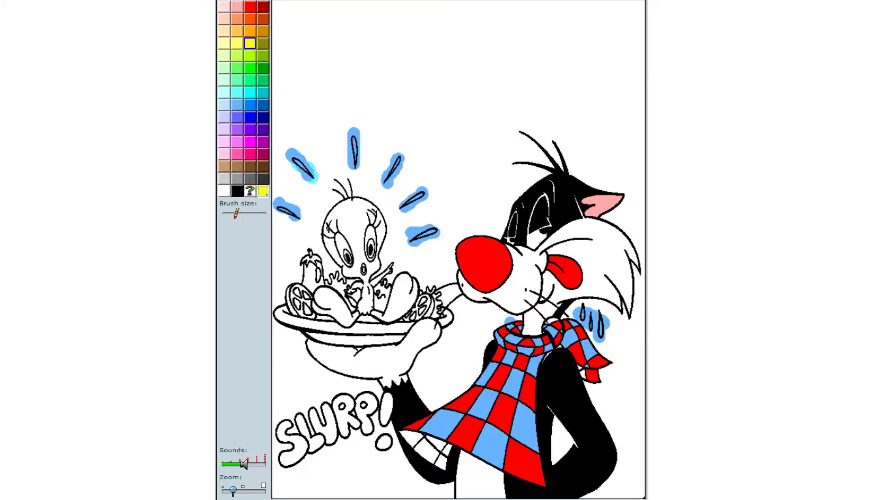
# - Color the bird's head, body and arms yellow and the irises of its eyes green
pyautogui.moveTo(363, 245)
pyautogui.mouseDown()
pyautogui.moveTo(320, 266)
pyautogui.moveTo(326, 273)
pyautogui.moveTo(365, 222)
pyautogui.mouseUp()
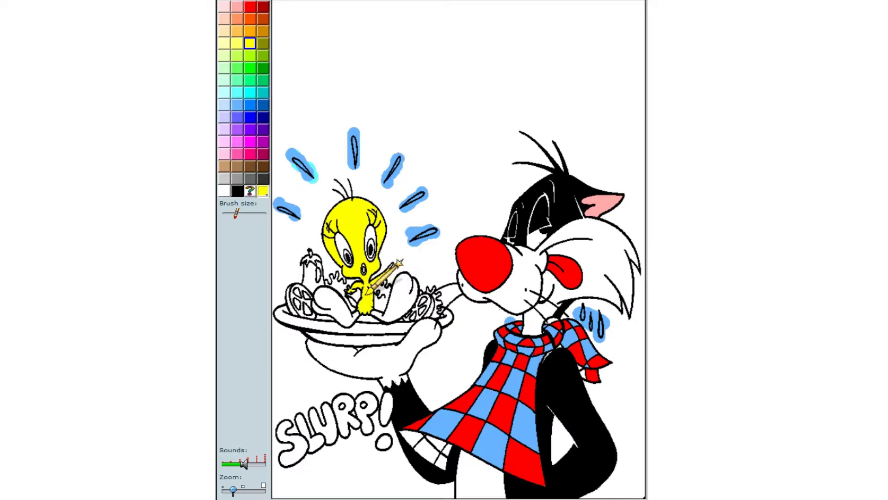
pyautogui.click(248, 68)
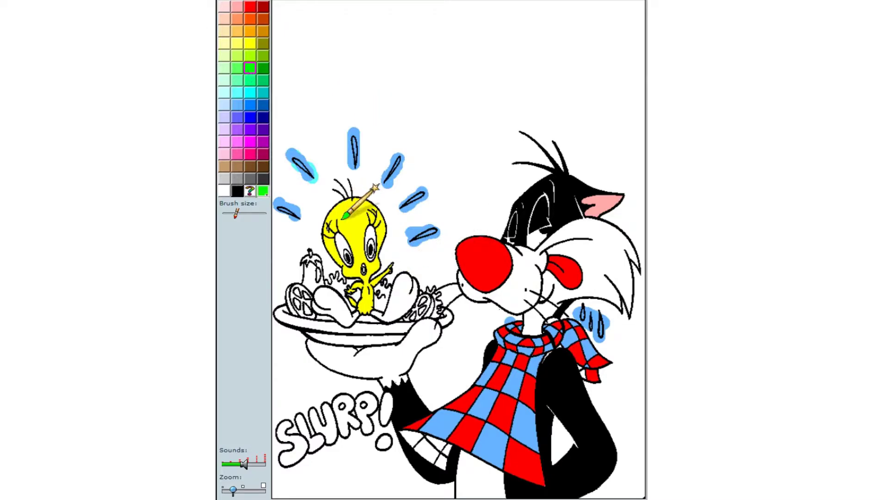
pyautogui.click(373, 240)
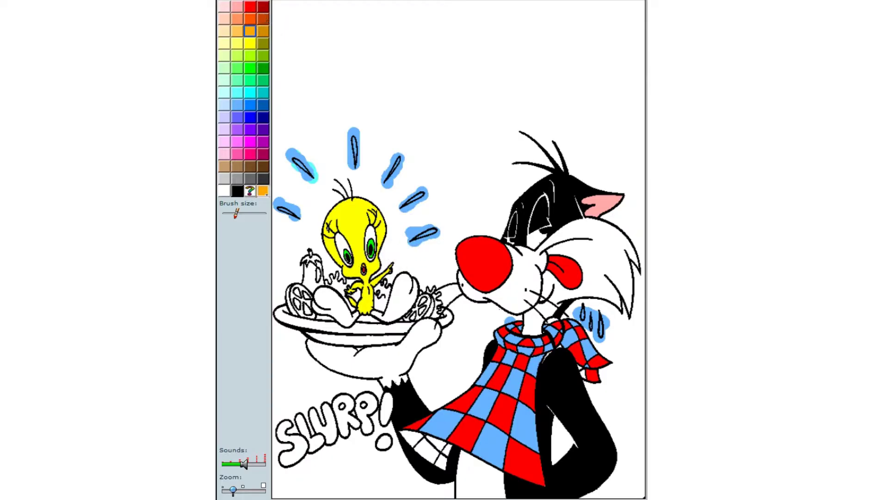
# - Color both of the bird's feet and legs orange
pyautogui.click(393, 292)
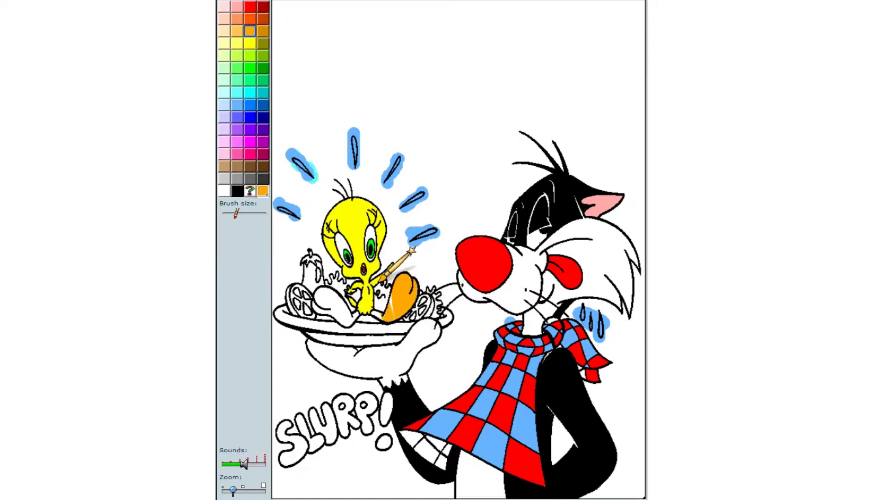
pyautogui.click(335, 301)
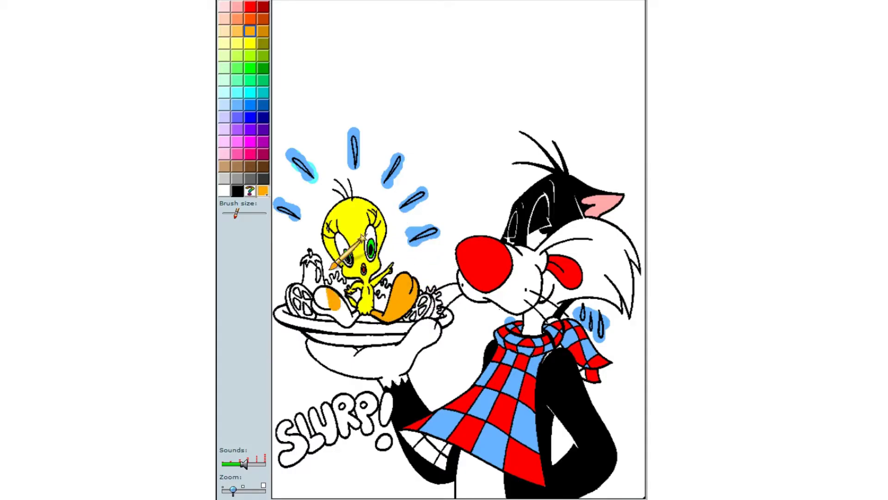
pyautogui.click(347, 294)
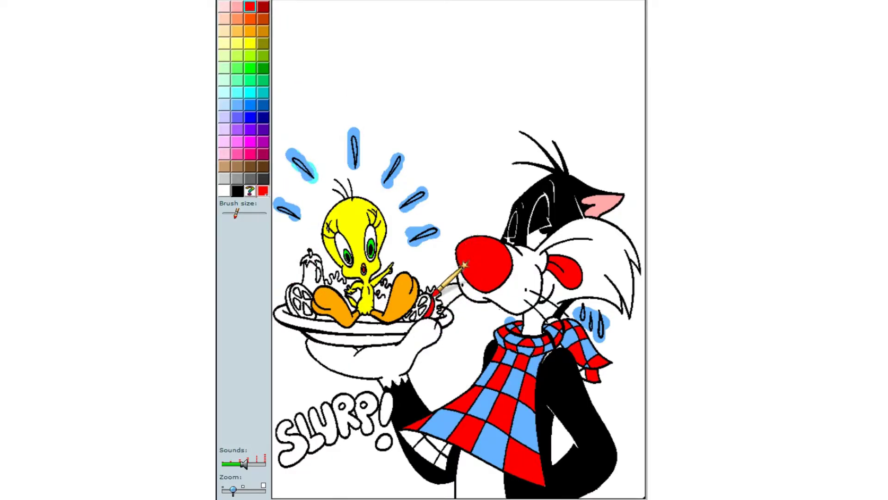
# - Color both tomato halves on the plate with red skin, orange-red flesh and bright green seed pockets
pyautogui.click(293, 308)
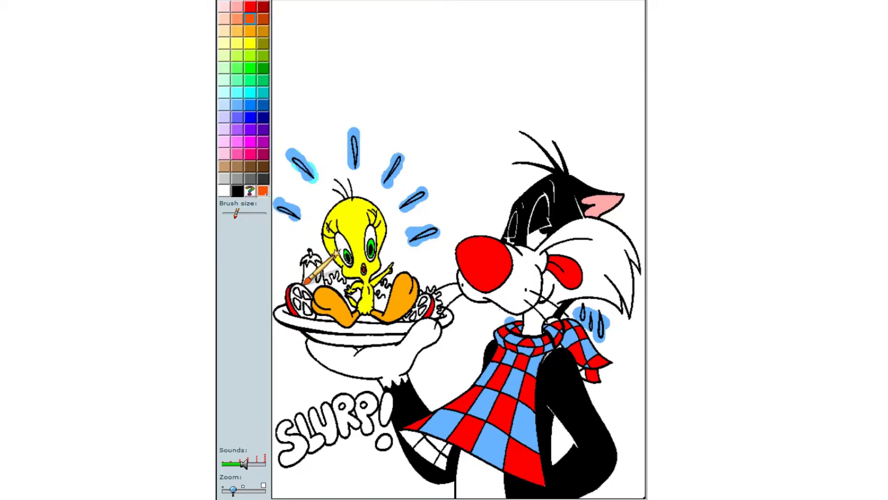
pyautogui.click(300, 299)
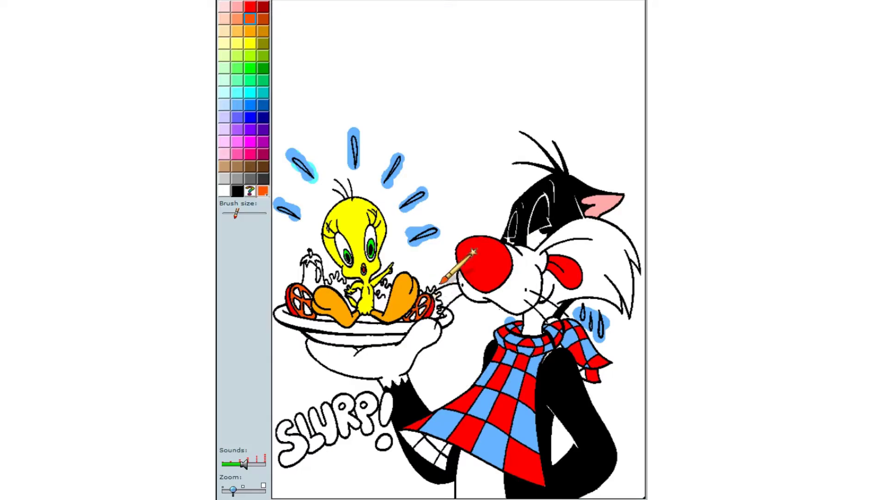
pyautogui.click(249, 68)
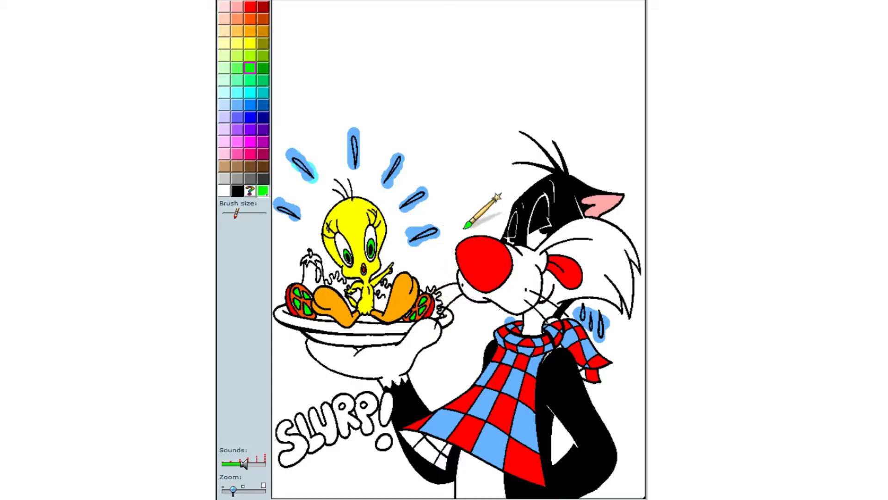
# - Color the eggplant on the plate purple, its stem cap dark green and its highlight orange
pyautogui.click(237, 129)
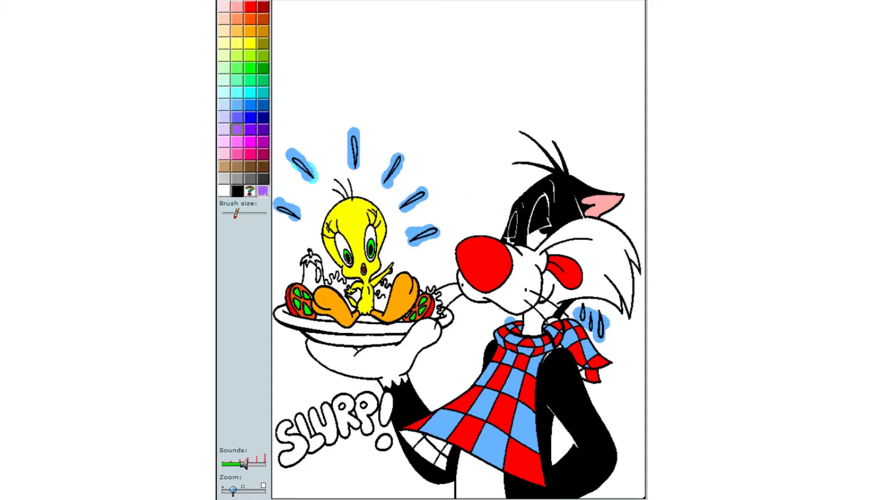
pyautogui.click(311, 269)
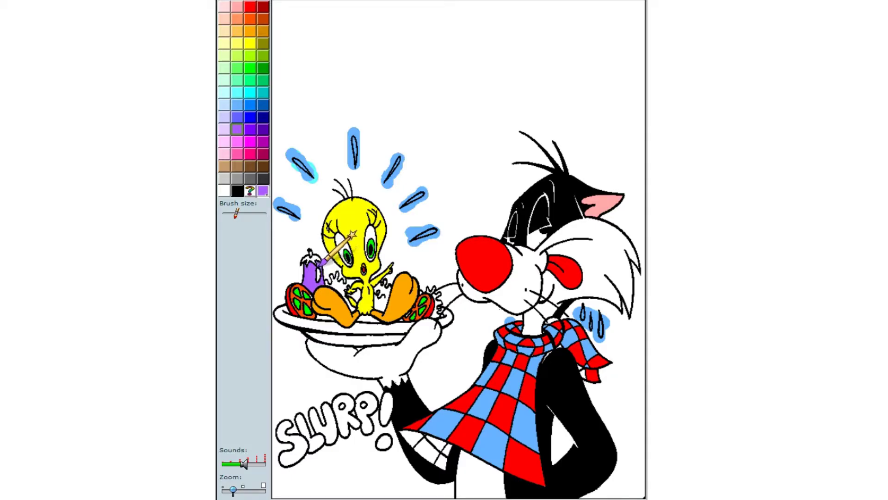
pyautogui.click(262, 69)
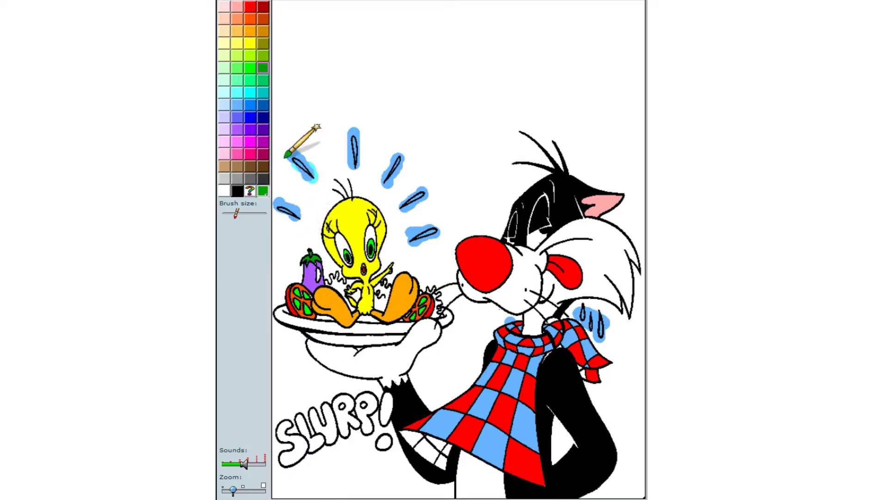
pyautogui.click(248, 30)
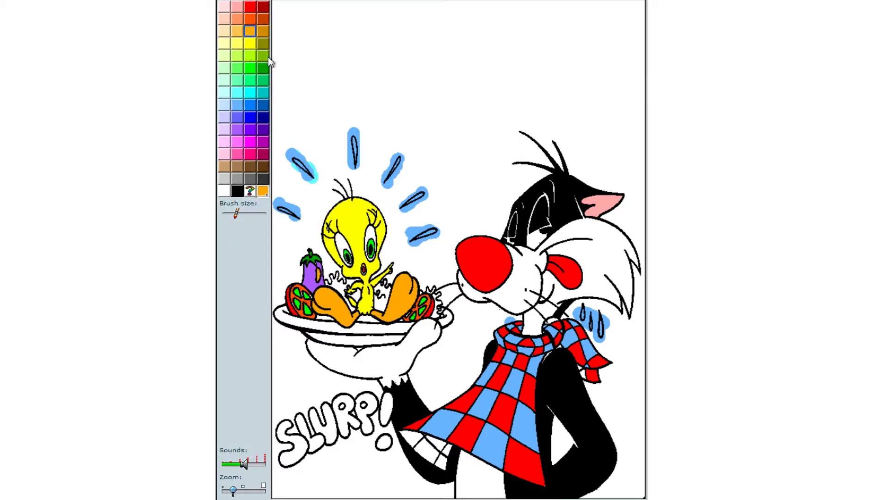
# - Color all the lettuce around the bird on the plate dark green
pyautogui.click(263, 68)
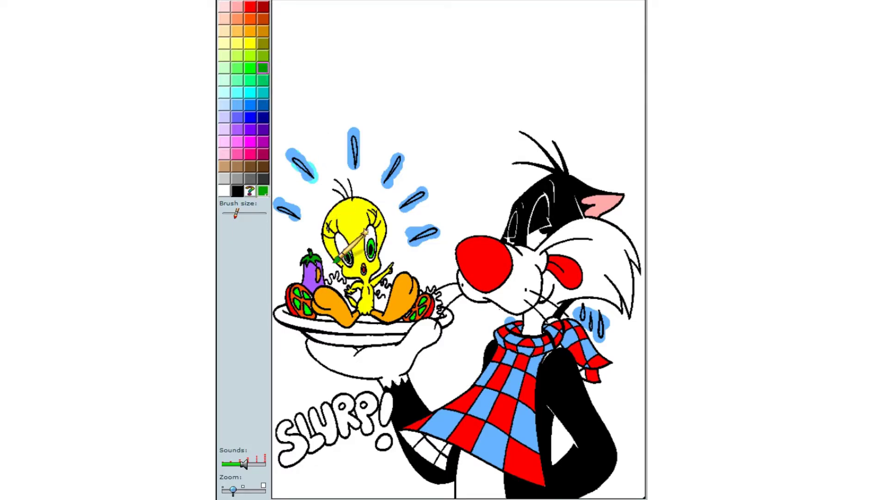
pyautogui.click(383, 298)
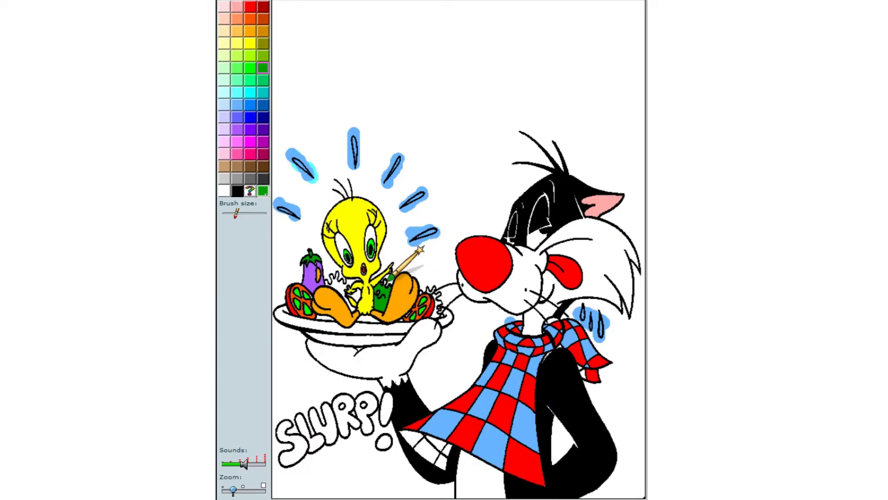
pyautogui.moveTo(362, 318)
pyautogui.mouseDown()
pyautogui.moveTo(324, 319)
pyautogui.moveTo(348, 307)
pyautogui.moveTo(343, 286)
pyautogui.moveTo(326, 300)
pyautogui.moveTo(356, 339)
pyautogui.moveTo(354, 293)
pyautogui.mouseUp()
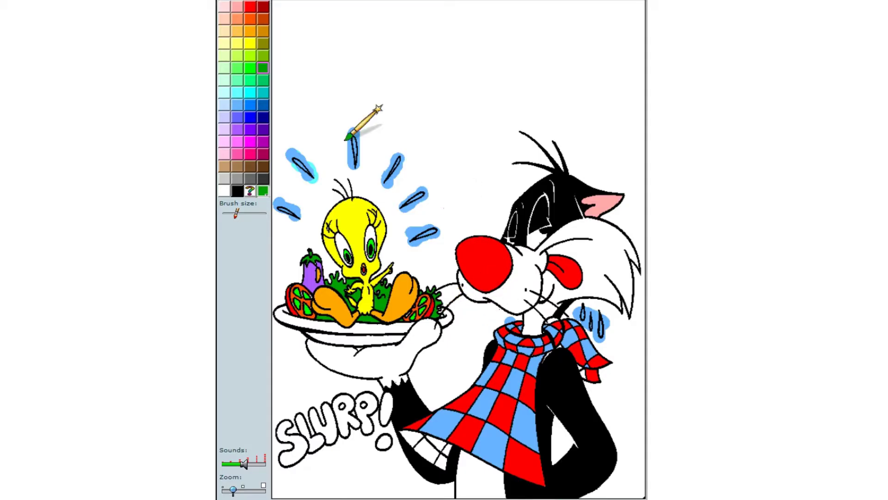
# - Color the plate's rim light blue and its underside blue-violet
pyautogui.click(241, 105)
pyautogui.click(351, 328)
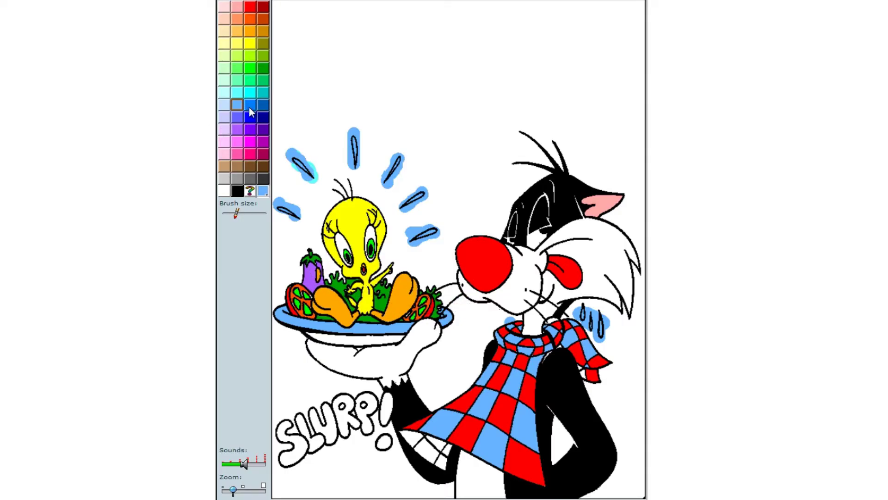
pyautogui.click(236, 117)
pyautogui.moveTo(329, 341)
pyautogui.mouseDown()
pyautogui.moveTo(373, 339)
pyautogui.moveTo(452, 367)
pyautogui.moveTo(421, 334)
pyautogui.moveTo(328, 333)
pyautogui.mouseUp()
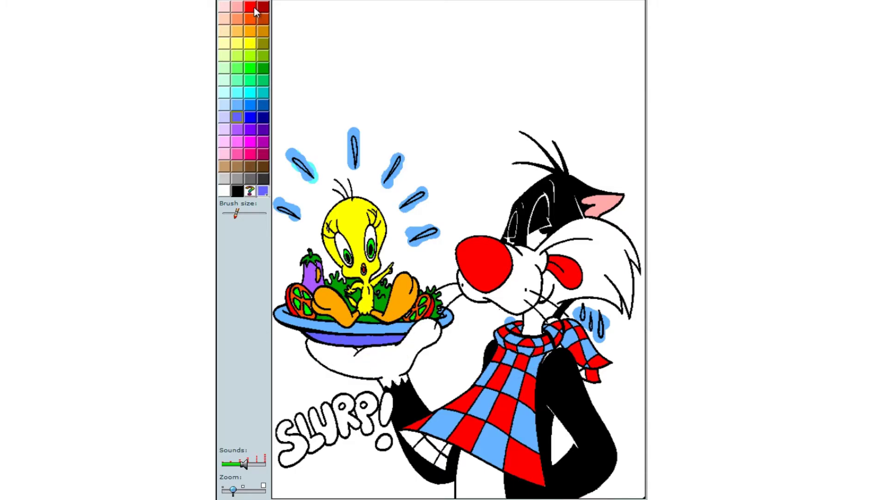
# - Color the SLURP! lettering with a red S, green L, blue U, magenta R, orange P and yellow exclamation mark
pyautogui.click(293, 443)
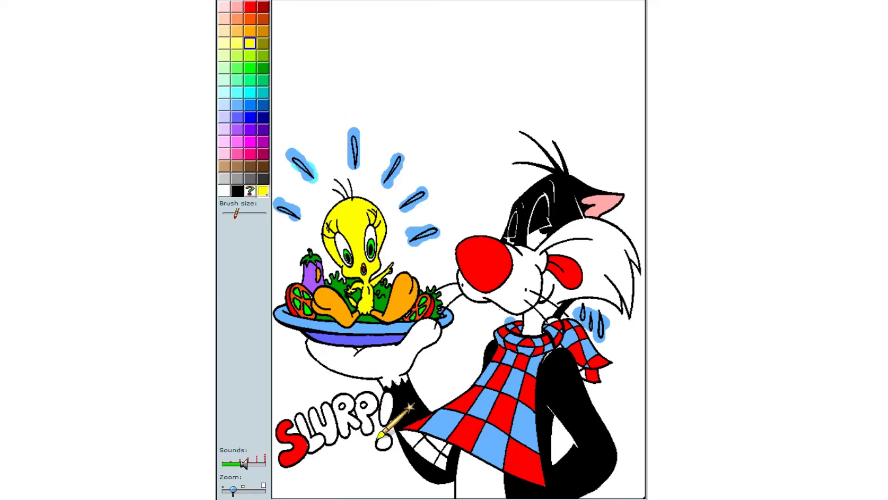
pyautogui.click(386, 407)
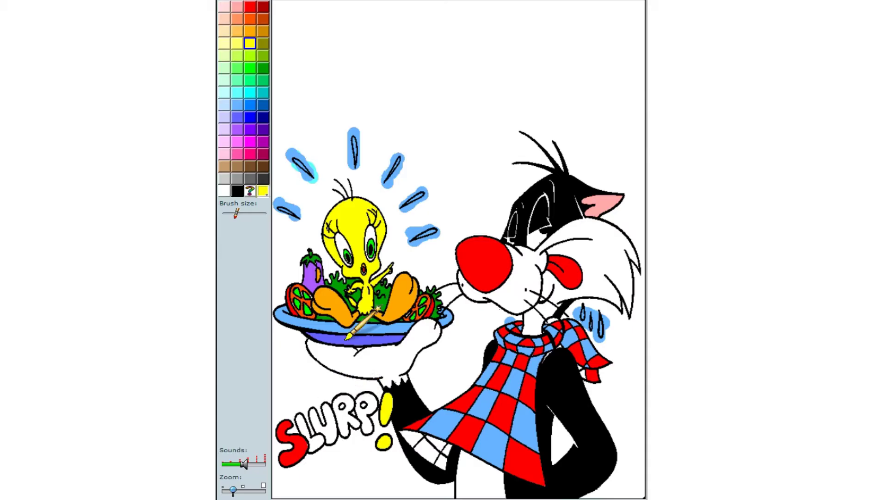
pyautogui.click(251, 68)
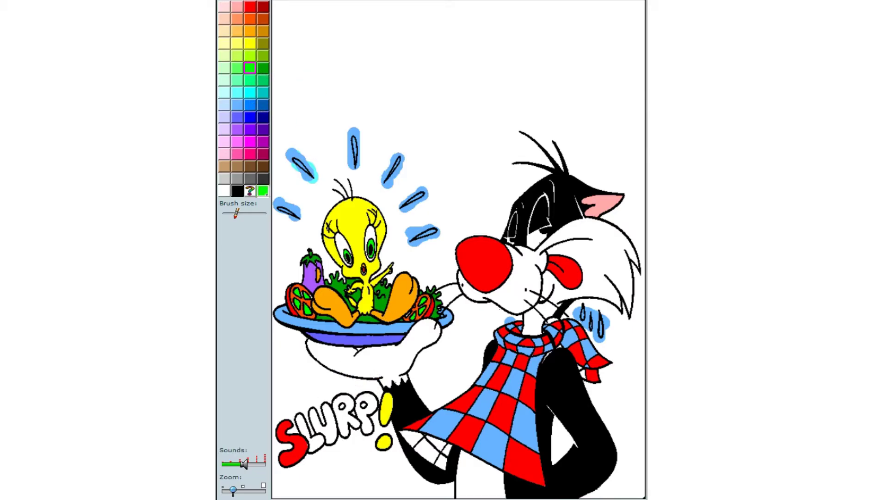
pyautogui.click(309, 425)
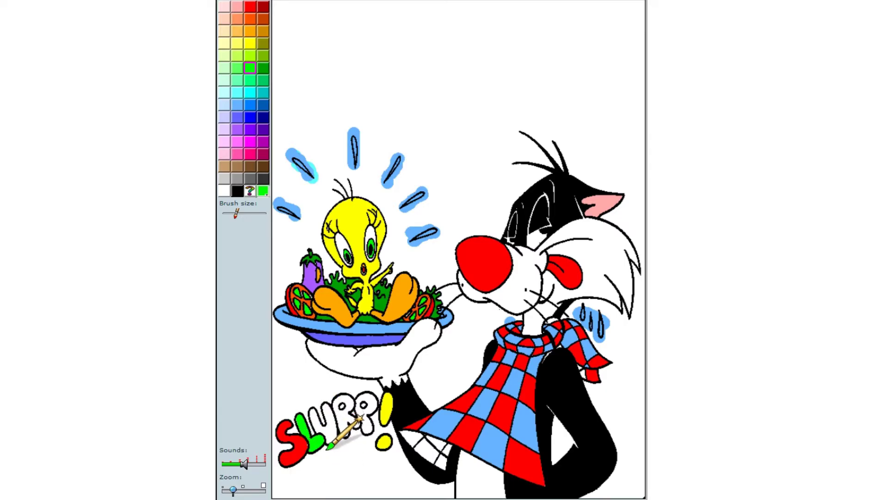
pyautogui.click(250, 105)
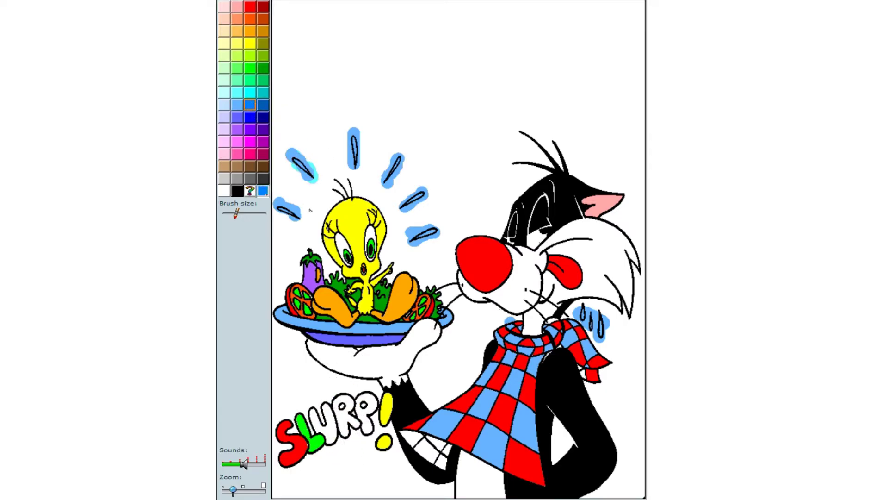
pyautogui.click(329, 425)
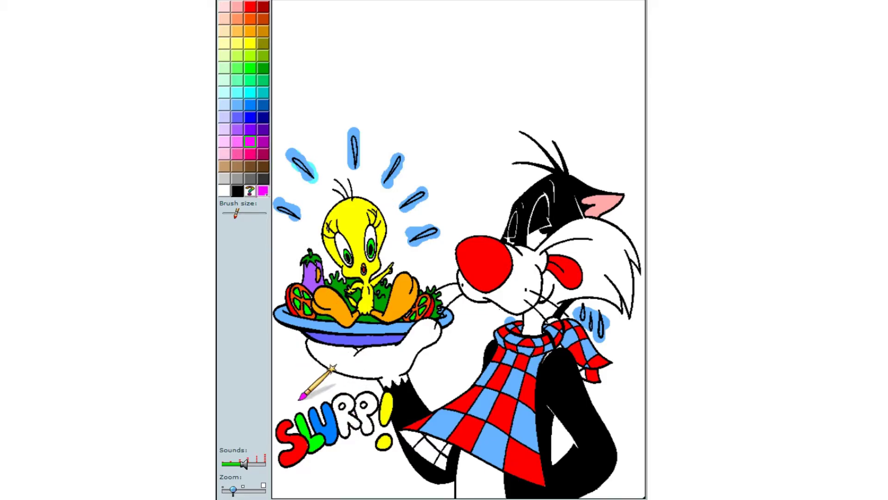
pyautogui.click(347, 417)
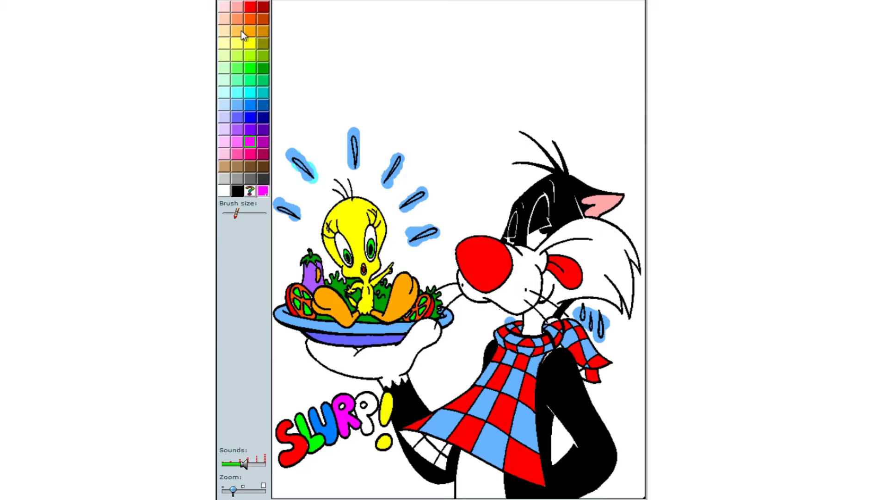
pyautogui.click(366, 412)
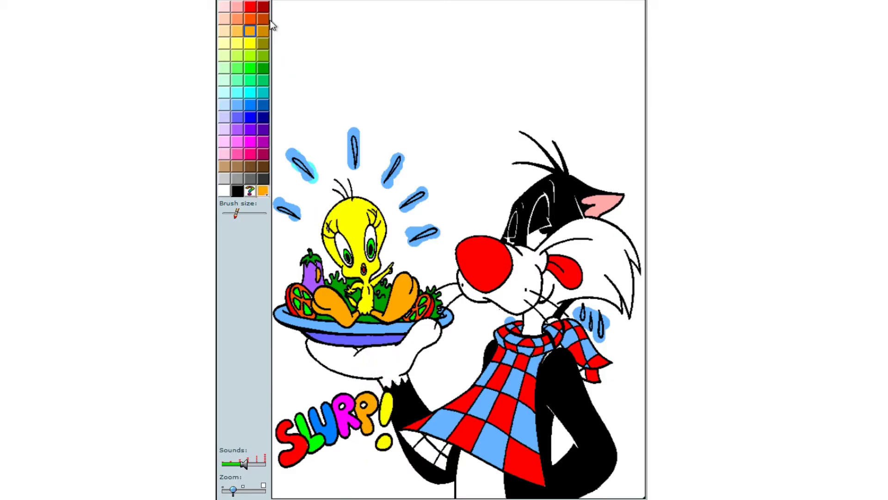
# - Color the checks on the folded underside of the scarf alternately red and medium blue
pyautogui.click(250, 7)
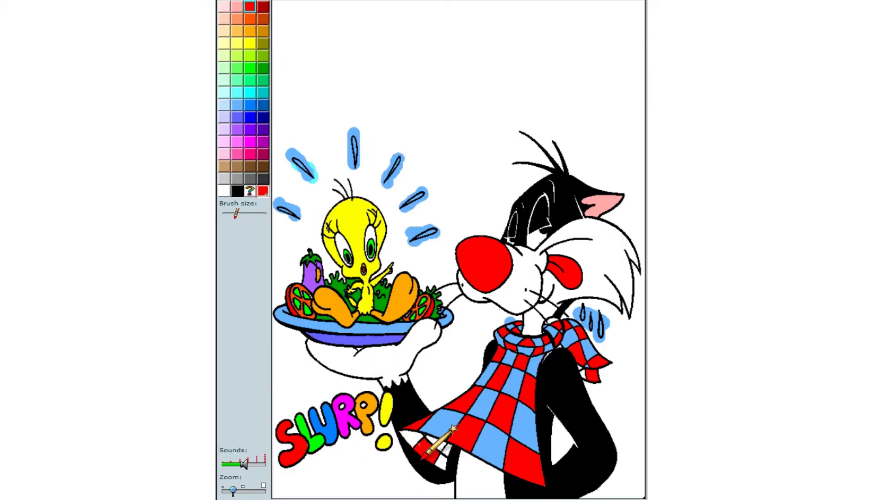
pyautogui.click(423, 442)
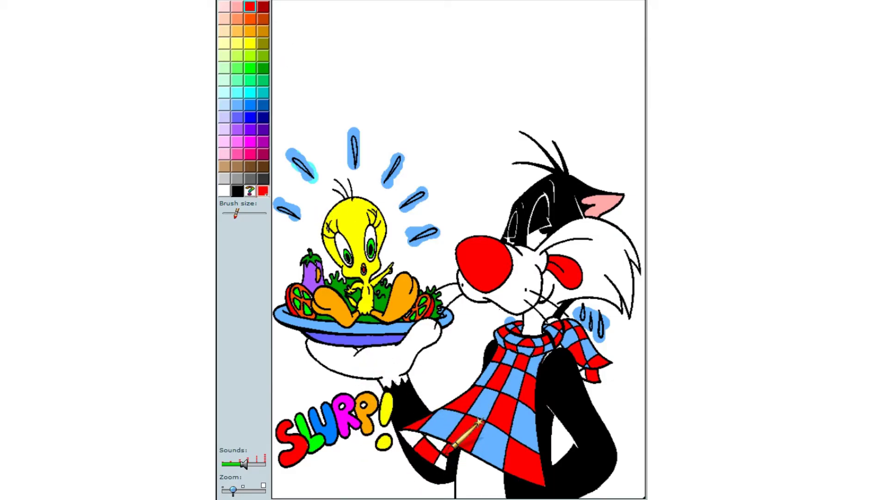
pyautogui.click(249, 106)
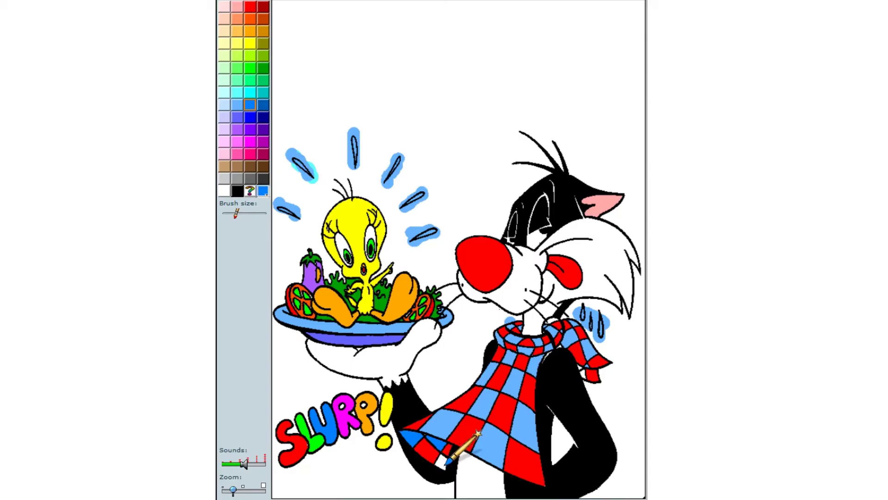
pyautogui.click(442, 457)
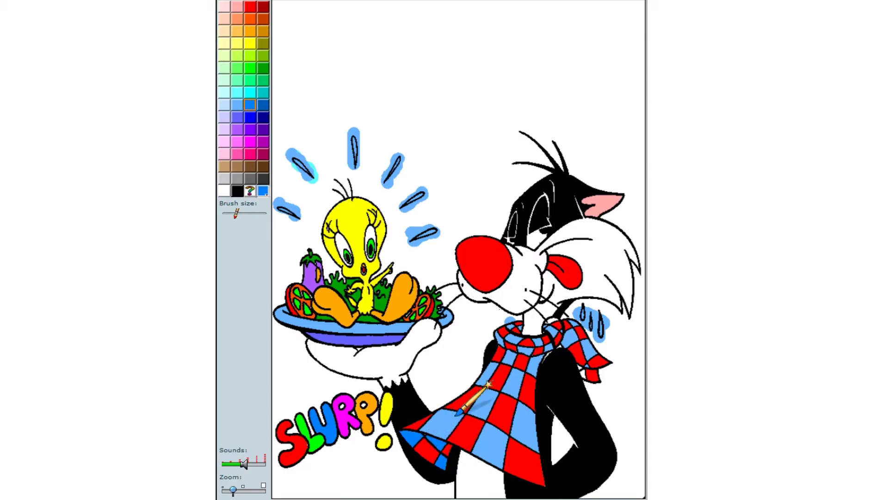
# - Add an orange-red highlight to the cat's nose and pale yellow shading to the bird's head
pyautogui.click(252, 18)
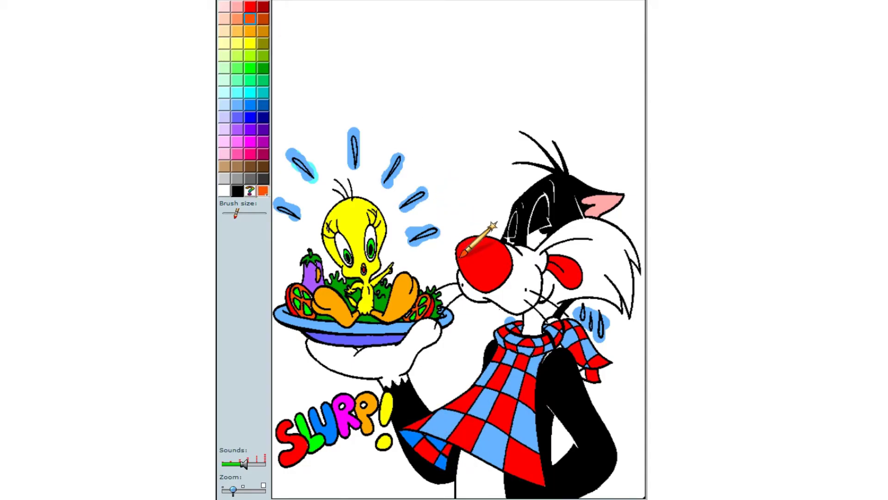
pyautogui.moveTo(468, 253)
pyautogui.mouseDown()
pyautogui.moveTo(483, 206)
pyautogui.moveTo(460, 246)
pyautogui.moveTo(485, 196)
pyautogui.moveTo(475, 235)
pyautogui.moveTo(454, 247)
pyautogui.mouseUp()
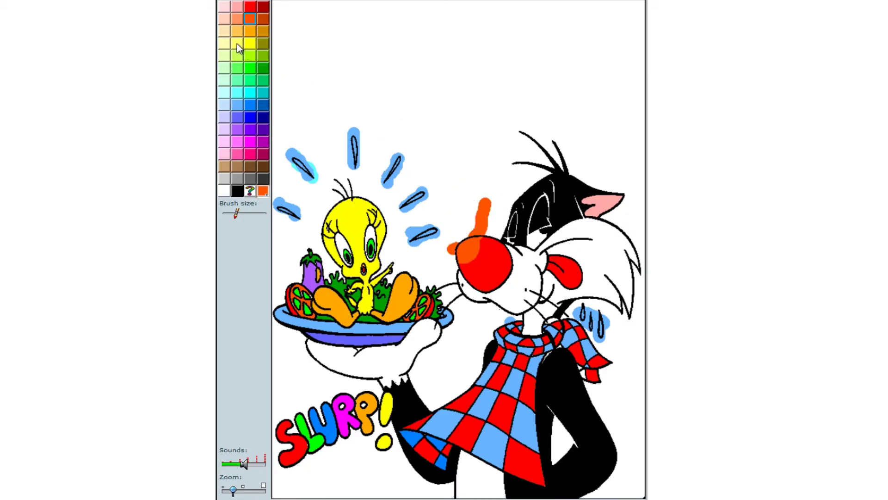
pyautogui.click(237, 44)
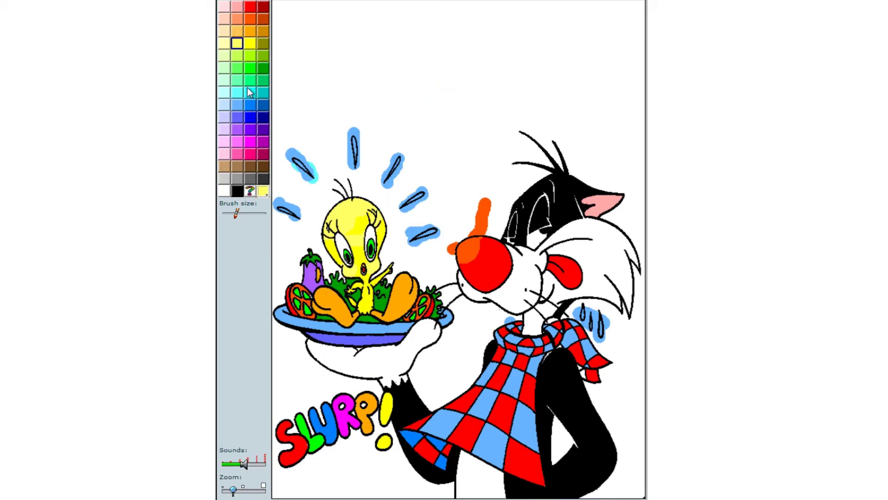
# - Fill the background with cyan and paint cyan over the blue halos around the drop marks surrounding the bird
pyautogui.click(248, 91)
pyautogui.click(454, 74)
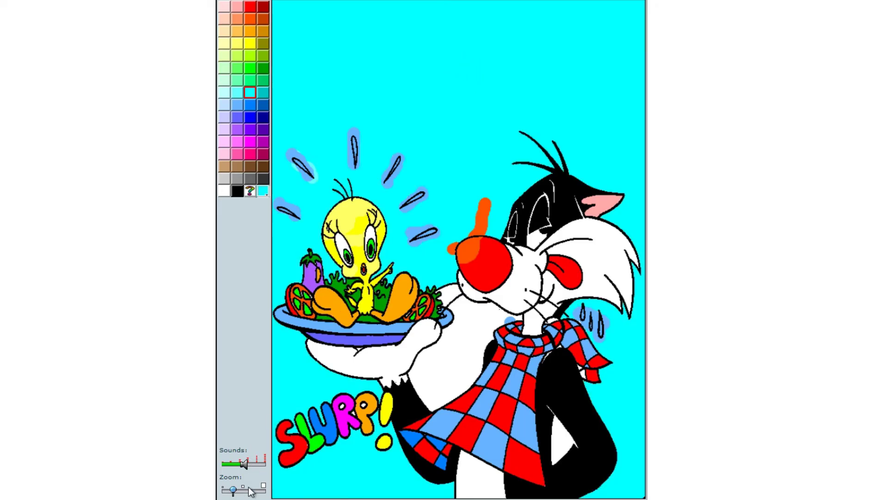
pyautogui.moveTo(354, 137)
pyautogui.mouseDown()
pyautogui.moveTo(356, 160)
pyautogui.moveTo(396, 169)
pyautogui.mouseUp()
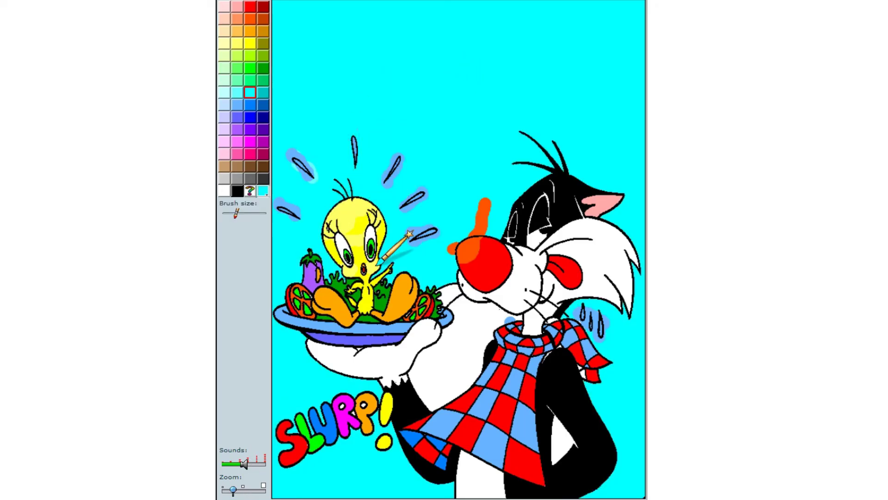
pyautogui.moveTo(409, 236)
pyautogui.mouseDown()
pyautogui.moveTo(437, 250)
pyautogui.moveTo(407, 197)
pyautogui.mouseUp()
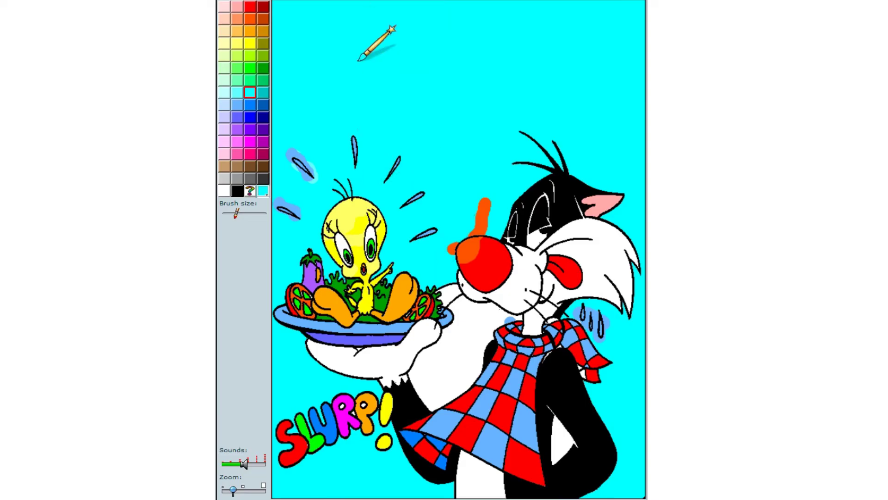
pyautogui.moveTo(311, 251)
pyautogui.mouseDown()
pyautogui.moveTo(298, 205)
pyautogui.moveTo(299, 214)
pyautogui.moveTo(299, 144)
pyautogui.moveTo(276, 208)
pyautogui.mouseUp()
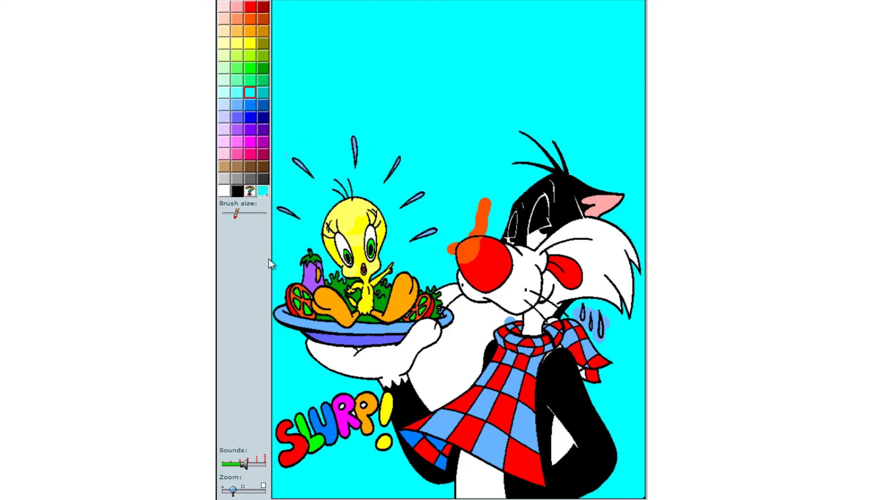
# - Paint cyan over the stray orange beside the cat's nose, the blue around its sweat drops and the background gaps beside its arms
pyautogui.moveTo(453, 226); pyautogui.dragTo(481, 278)
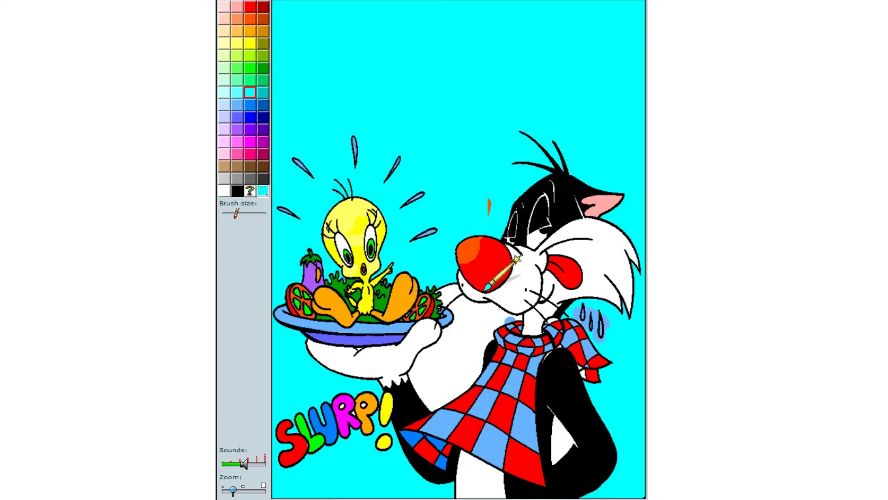
pyautogui.moveTo(597, 342)
pyautogui.mouseDown()
pyautogui.moveTo(595, 296)
pyautogui.moveTo(586, 303)
pyautogui.mouseUp()
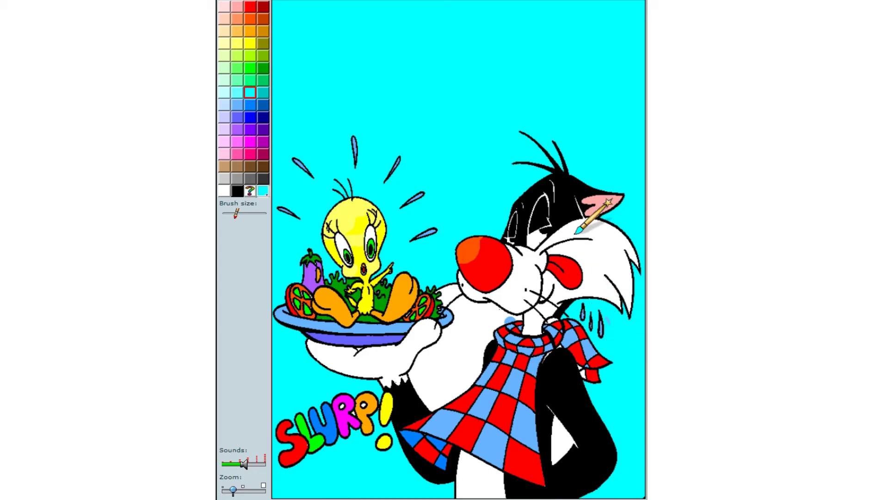
pyautogui.moveTo(460, 353)
pyautogui.mouseDown()
pyautogui.moveTo(457, 306)
pyautogui.moveTo(465, 312)
pyautogui.moveTo(440, 397)
pyautogui.moveTo(445, 435)
pyautogui.moveTo(415, 358)
pyautogui.moveTo(436, 305)
pyautogui.moveTo(418, 344)
pyautogui.moveTo(449, 269)
pyautogui.moveTo(454, 331)
pyautogui.moveTo(492, 402)
pyautogui.moveTo(485, 405)
pyautogui.moveTo(501, 347)
pyautogui.moveTo(476, 311)
pyautogui.moveTo(497, 271)
pyautogui.moveTo(516, 368)
pyautogui.moveTo(521, 313)
pyautogui.moveTo(458, 307)
pyautogui.moveTo(457, 285)
pyautogui.moveTo(456, 309)
pyautogui.moveTo(444, 276)
pyautogui.moveTo(442, 290)
pyautogui.moveTo(469, 297)
pyautogui.moveTo(455, 313)
pyautogui.moveTo(461, 369)
pyautogui.mouseUp()
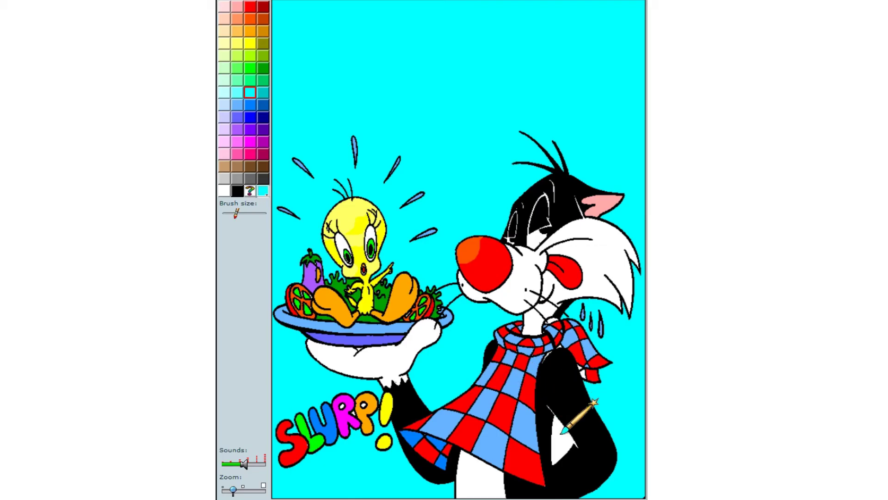
pyautogui.moveTo(561, 435); pyautogui.dragTo(553, 405)
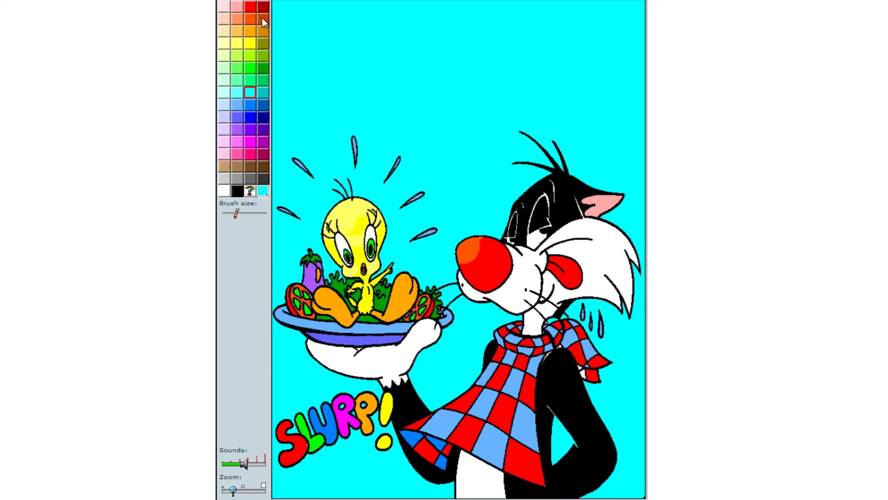
# - Color the remaining white part of the scarf's hanging end red and lighten part of the cat's inner ear with pale pink
pyautogui.click(253, 8)
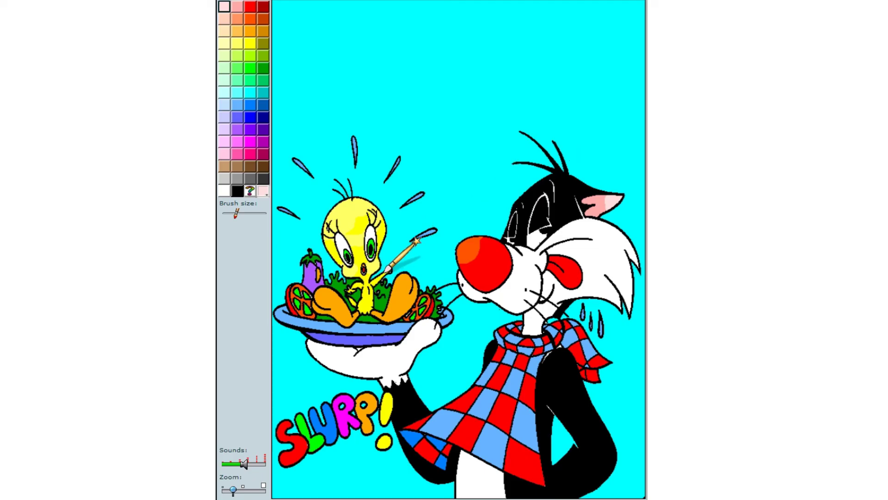
pyautogui.click(249, 93)
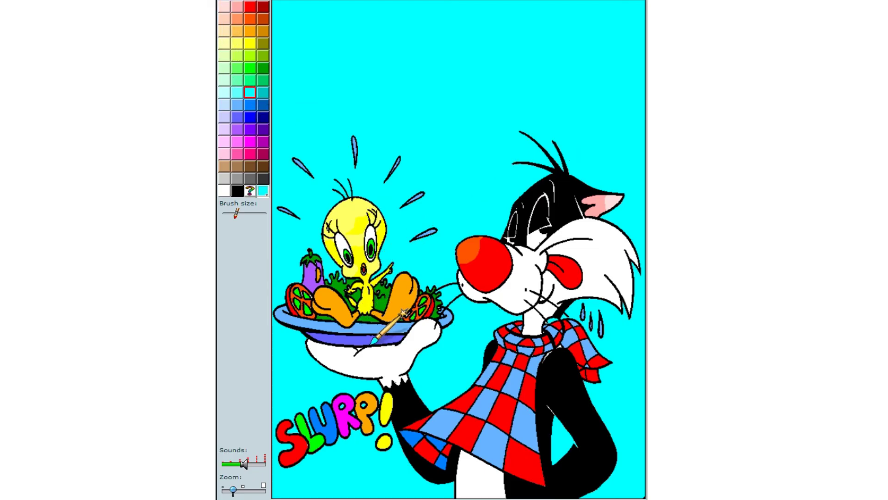